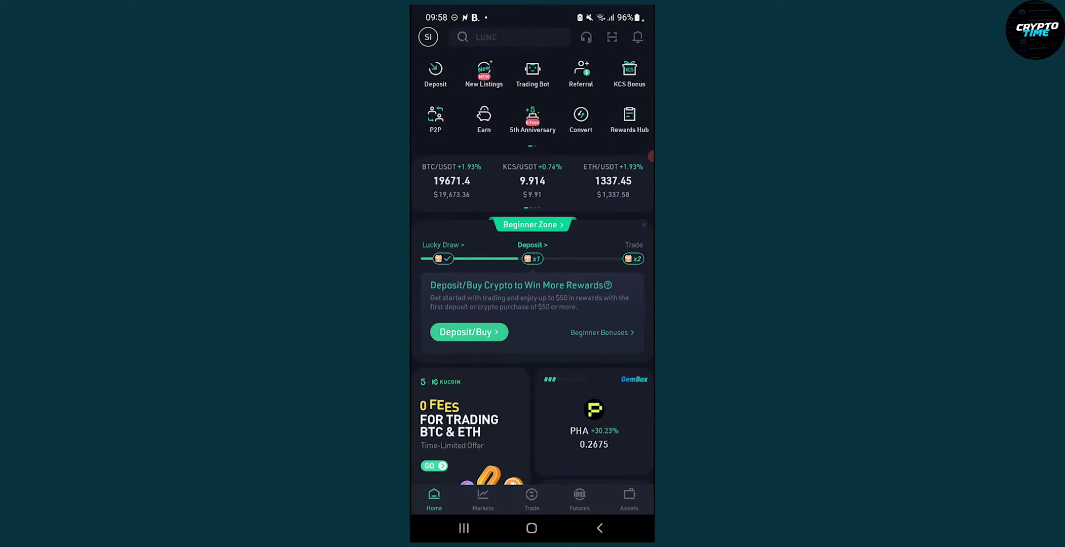
# Open the account's Security settings from the profile avatar menu.
pyautogui.click(428, 37)
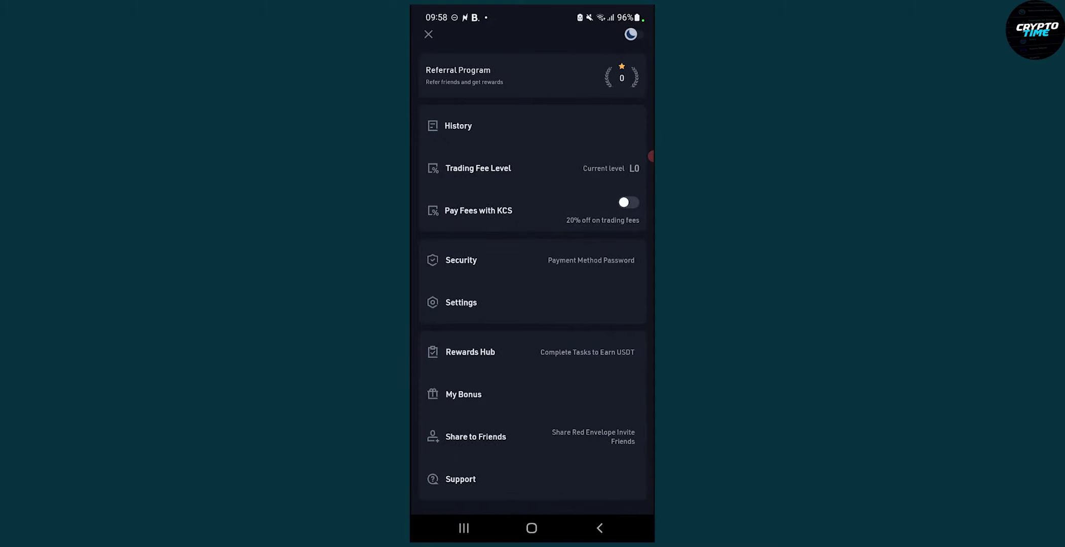
pyautogui.scroll(2, 534, 283)
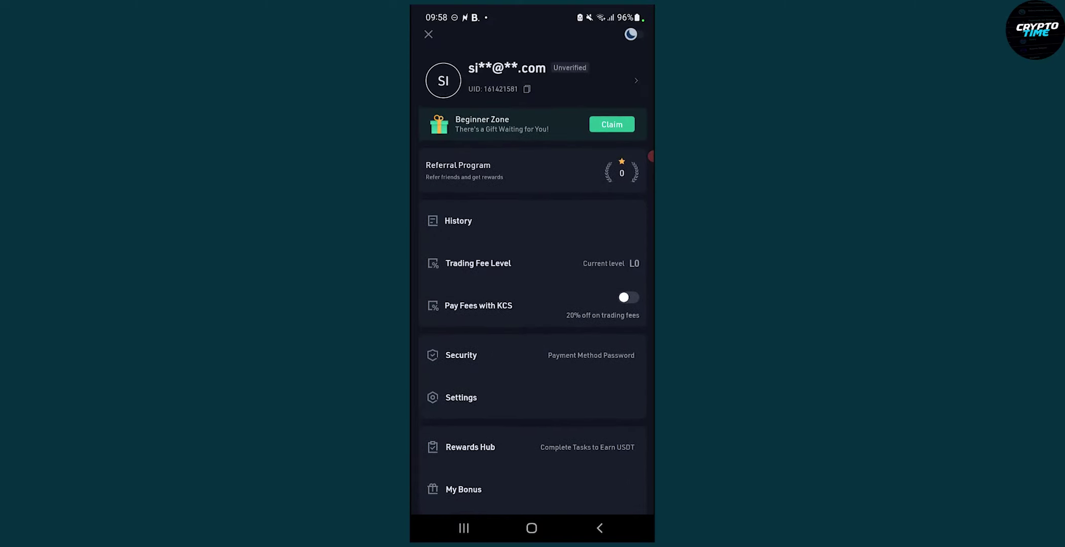
pyautogui.scroll(-2, 533, 277)
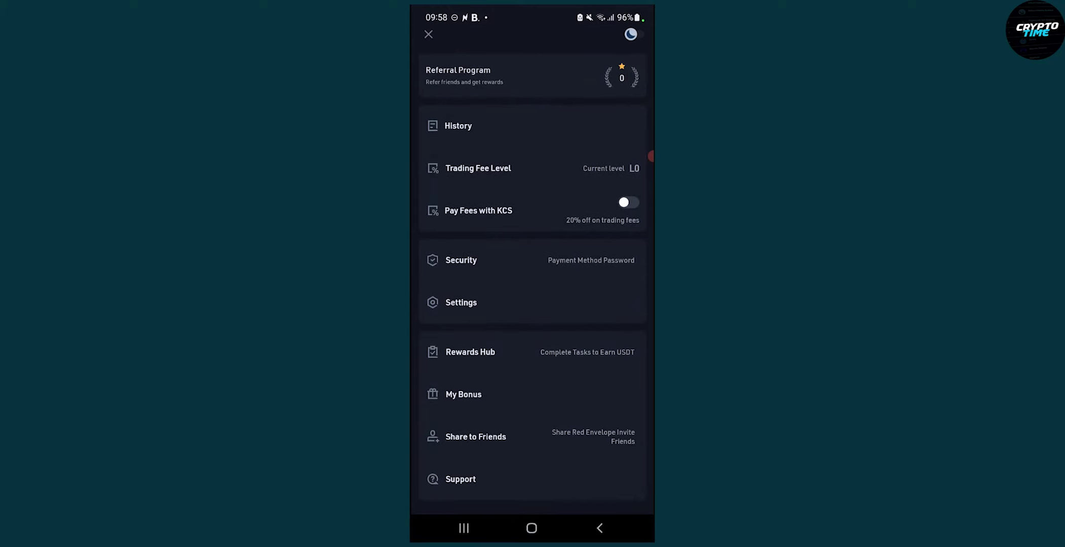
pyautogui.click(461, 259)
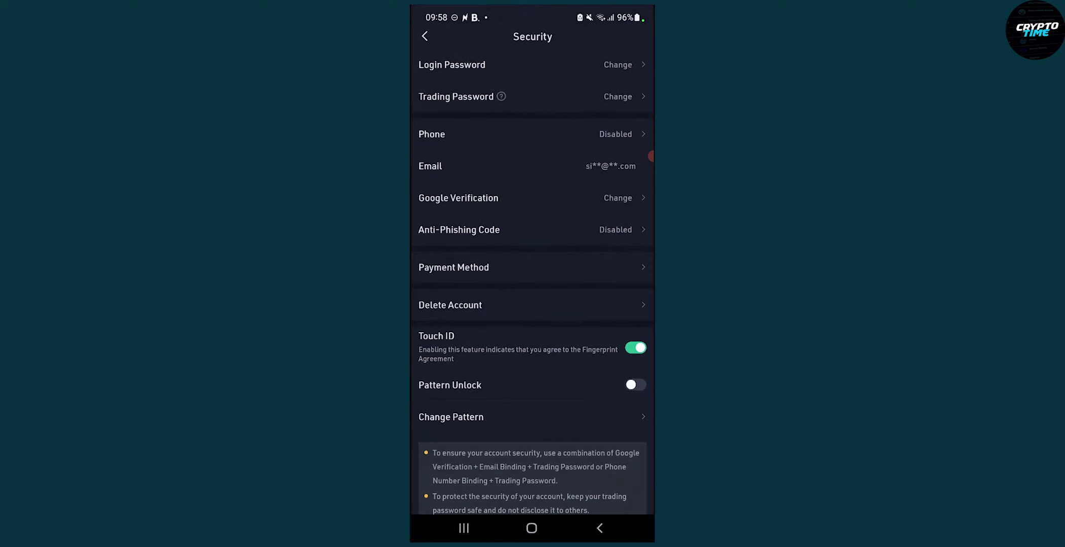
# Open Google Verification's Change page, then back out unchanged through Security to the account menu.
pyautogui.click(459, 198)
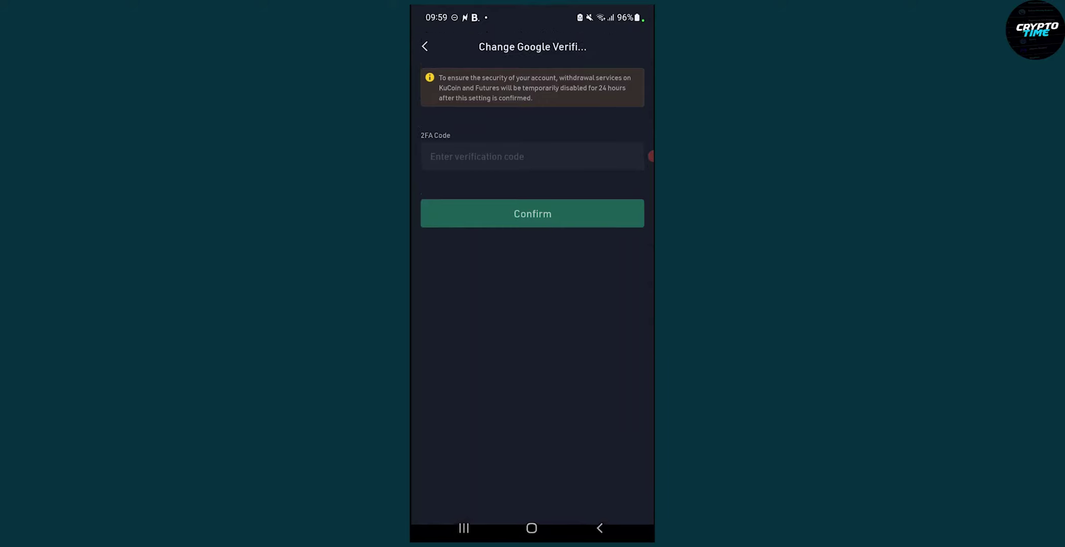
pyautogui.press('Escape')
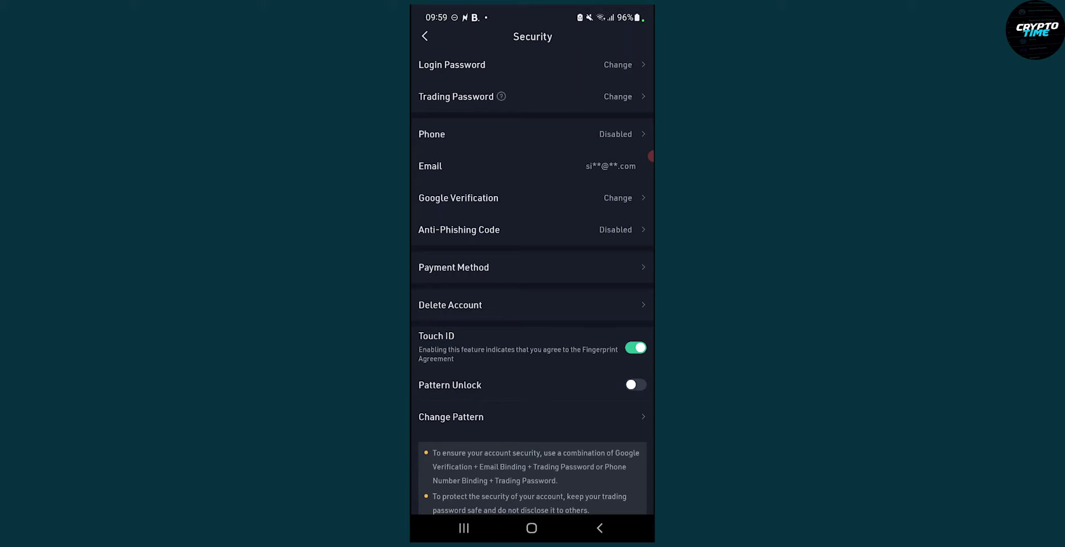
pyautogui.press('Escape')
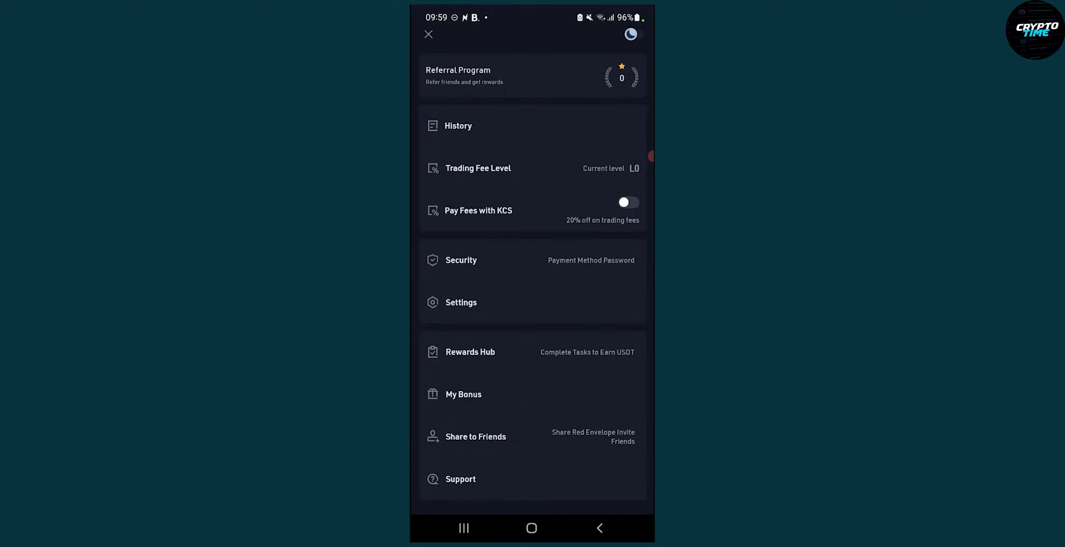
pyautogui.scroll(2, 533, 291)
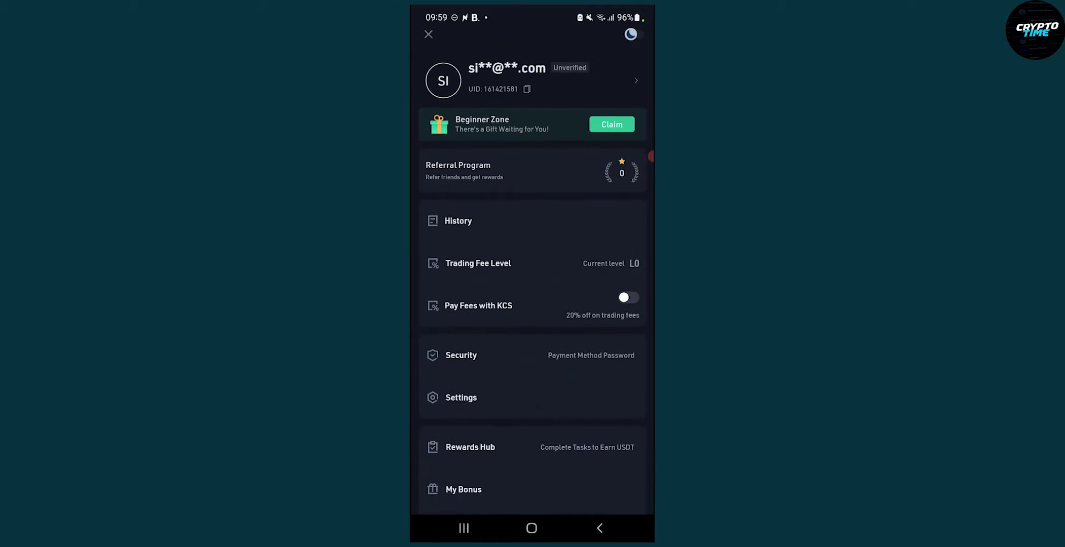
pyautogui.scroll(-2, 533, 291)
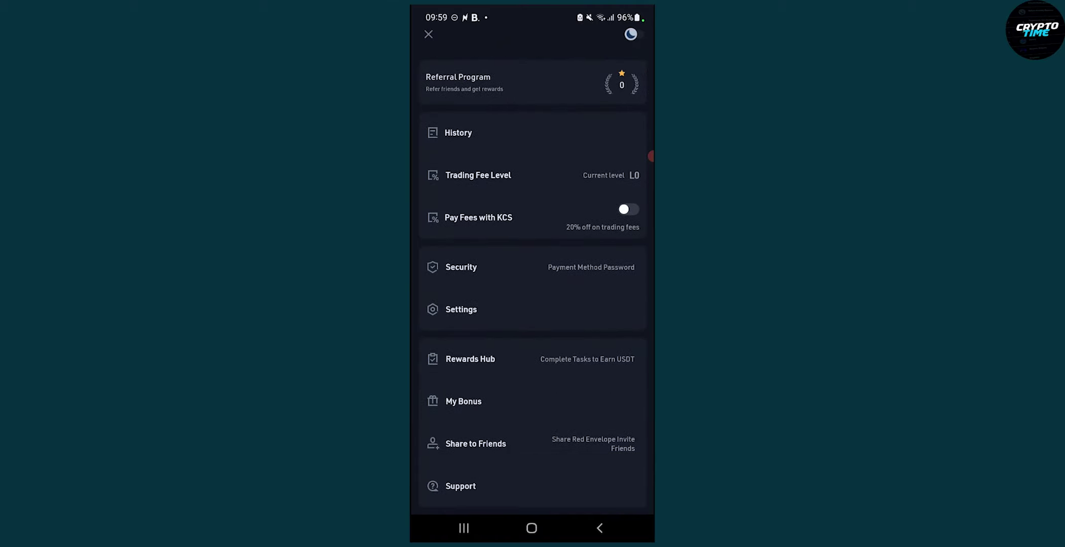
pyautogui.scroll(2, 533, 291)
pyautogui.press('Escape')
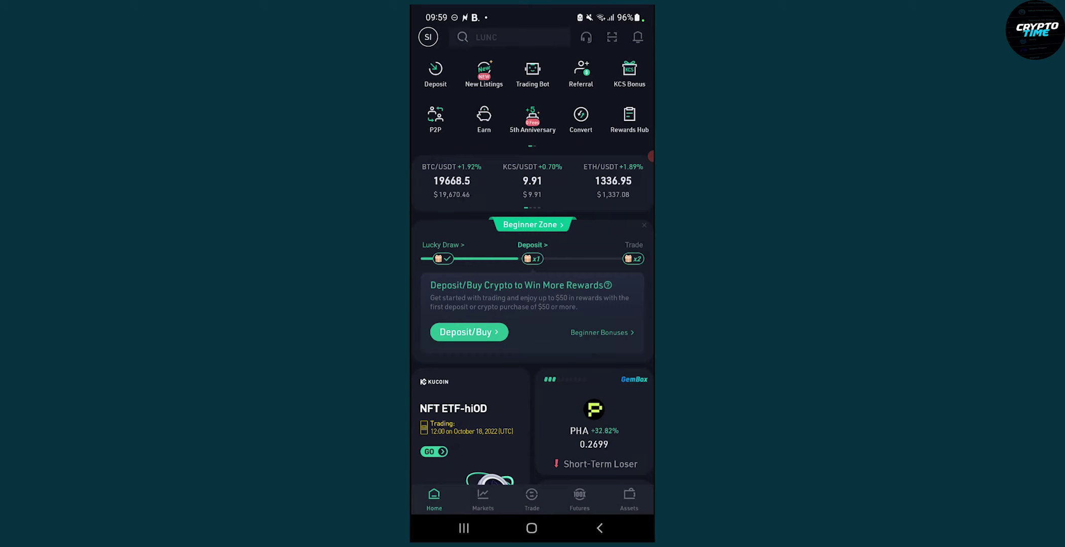